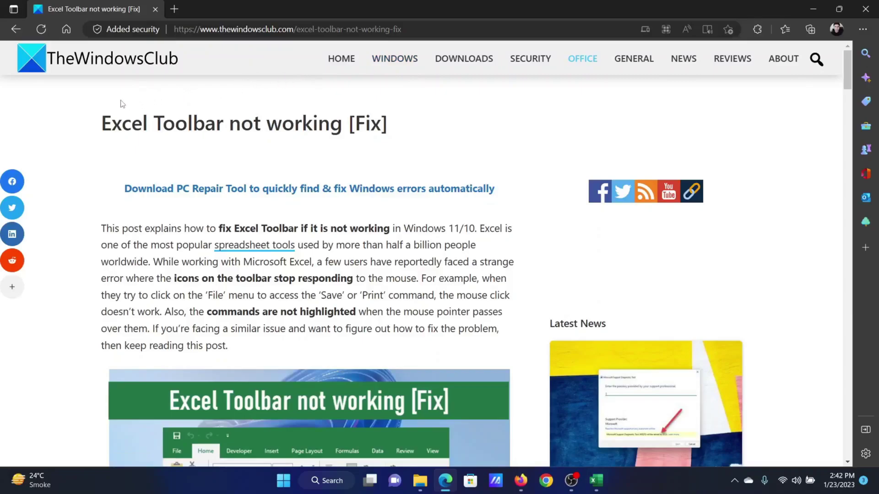
- Read the Excel Toolbar article down to its five fixes, highlighting the title and 'Reset toolbar settings'
{"action": "left_click_drag", "start_coordinate": [101, 123], "coordinate": [352, 125]}
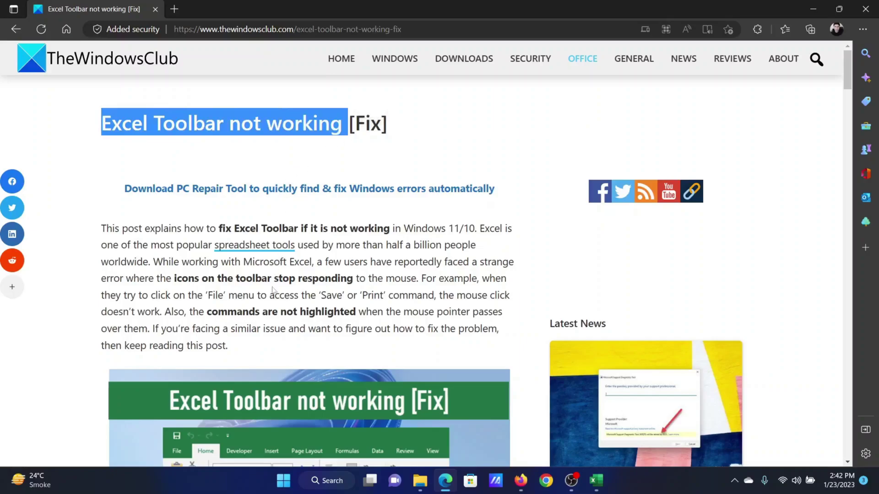
{"action": "left_click", "coordinate": [267, 307]}
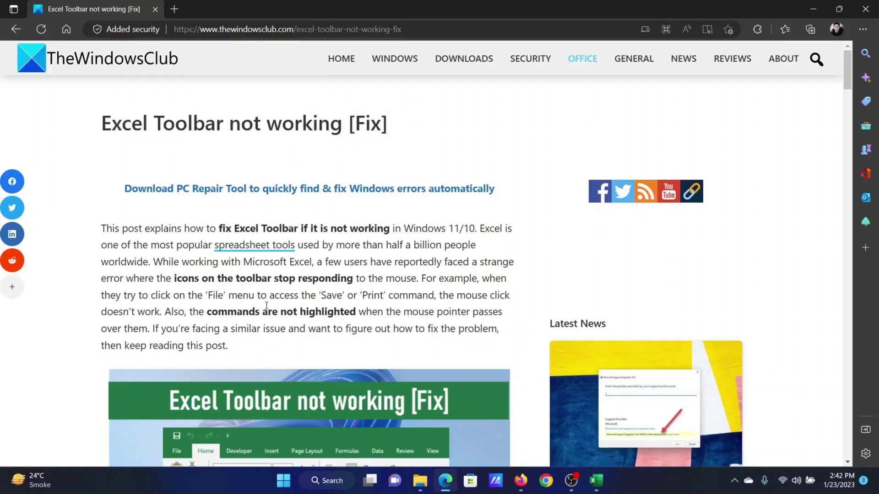
{"action": "scroll", "coordinate": [266, 307], "scroll_direction": "down", "scroll_amount": 5}
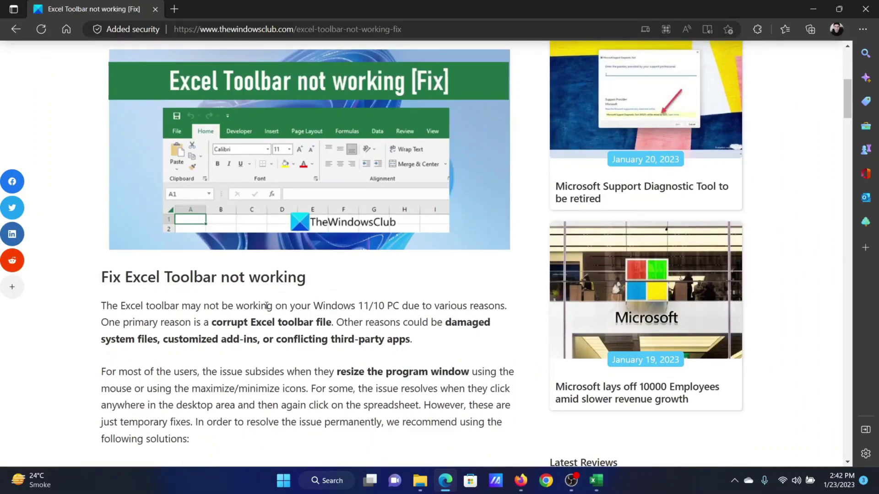
{"action": "scroll", "coordinate": [267, 307], "scroll_direction": "down", "scroll_amount": 2}
{"action": "scroll", "coordinate": [266, 307], "scroll_direction": "down", "scroll_amount": 4}
{"action": "scroll", "coordinate": [165, 237], "scroll_direction": "up", "scroll_amount": 2}
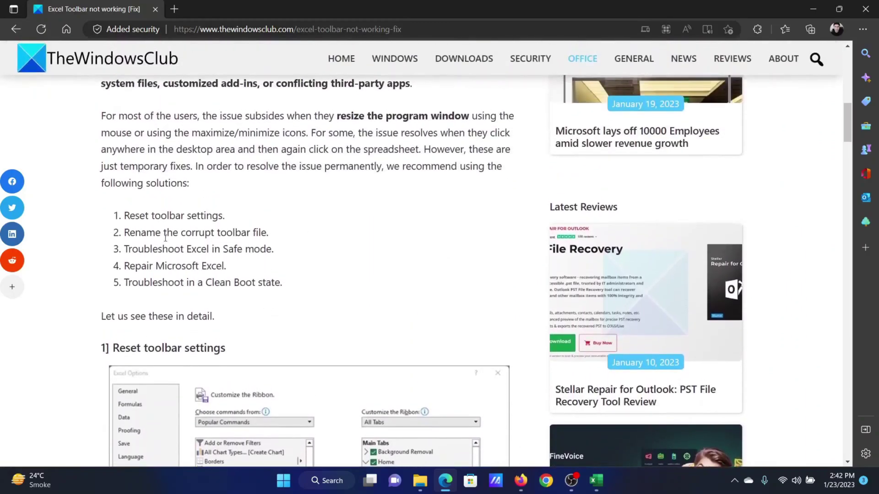
{"action": "left_click_drag", "start_coordinate": [127, 210], "coordinate": [222, 208]}
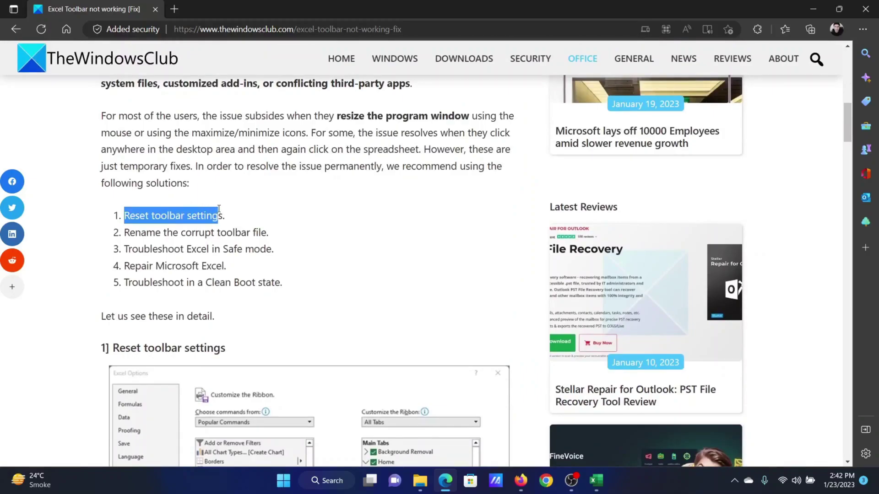
{"action": "left_click", "coordinate": [290, 237]}
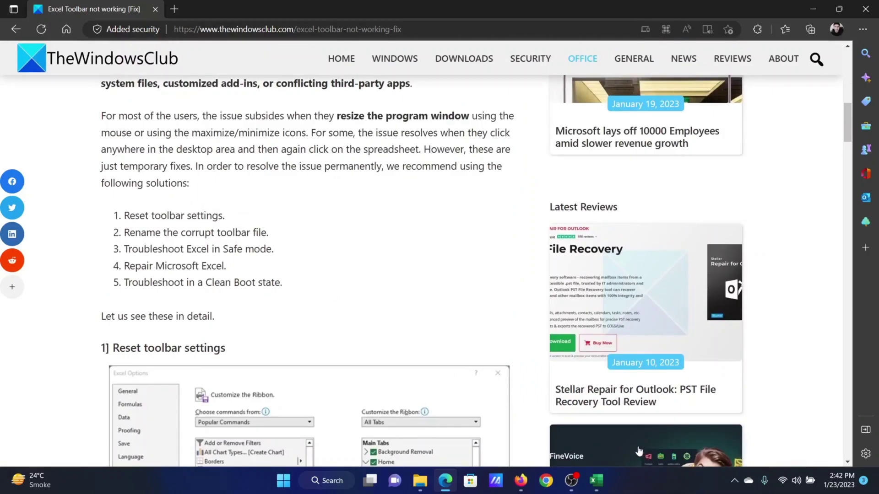
- Apply 'Reset all customizations' under Customize Ribbon in Excel Options, confirming Yes
{"action": "left_click", "coordinate": [602, 486]}
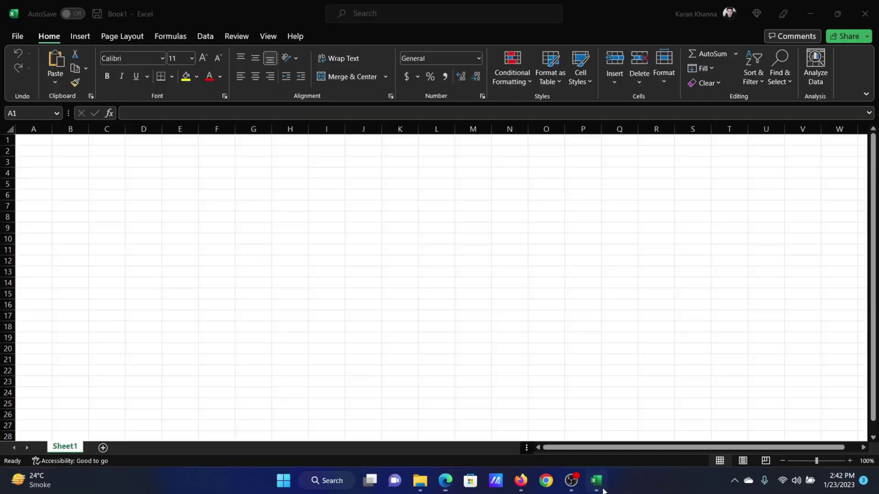
{"action": "left_click", "coordinate": [17, 35]}
{"action": "left_click", "coordinate": [50, 445]}
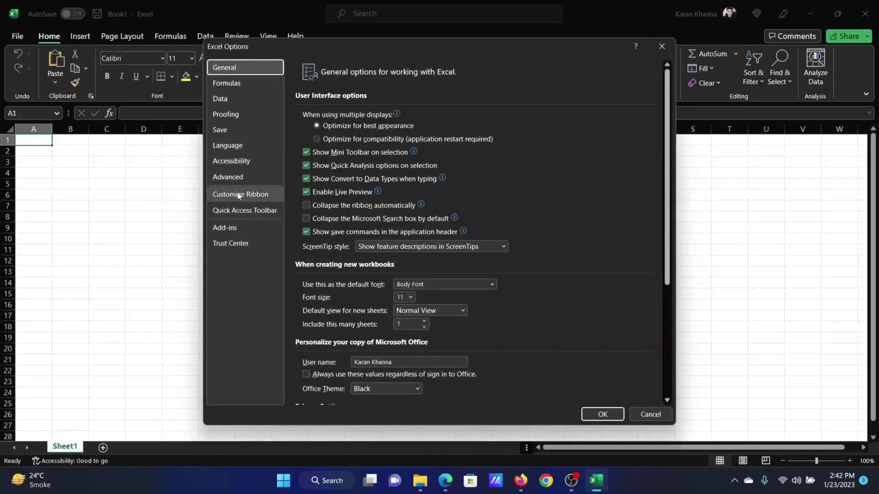
{"action": "left_click", "coordinate": [238, 193]}
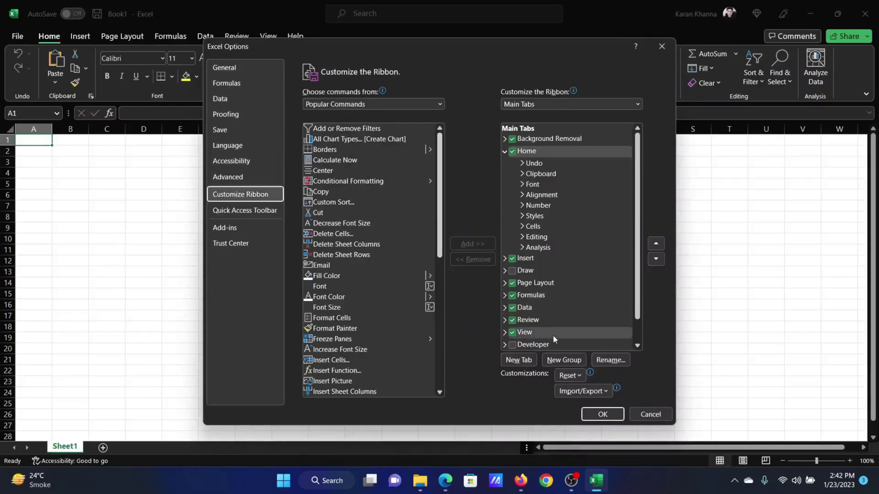
{"action": "left_click", "coordinate": [572, 377]}
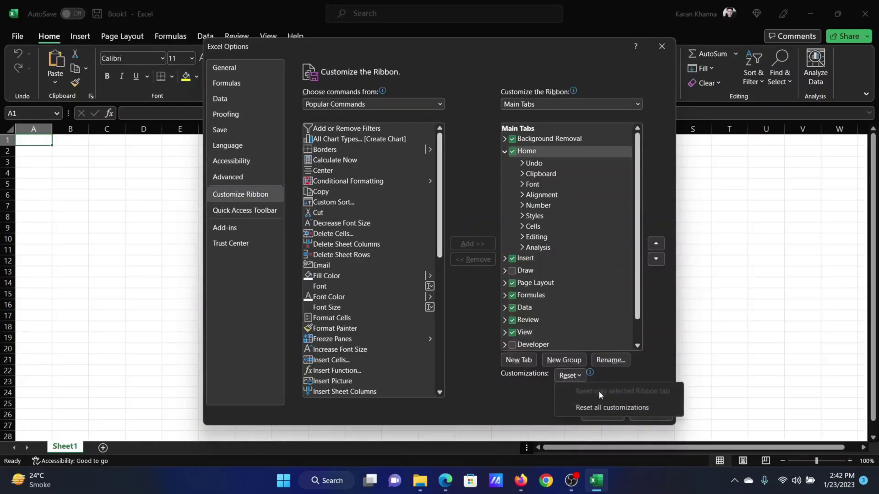
{"action": "left_click", "coordinate": [603, 408]}
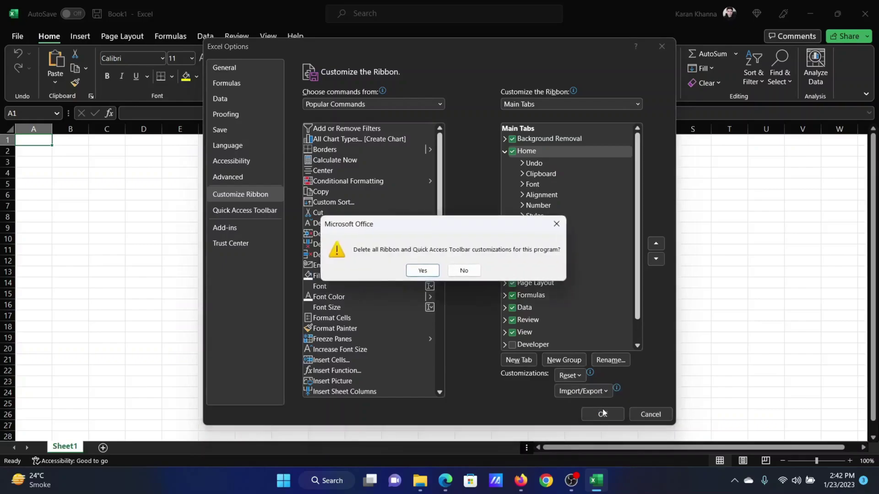
{"action": "left_click", "coordinate": [415, 271]}
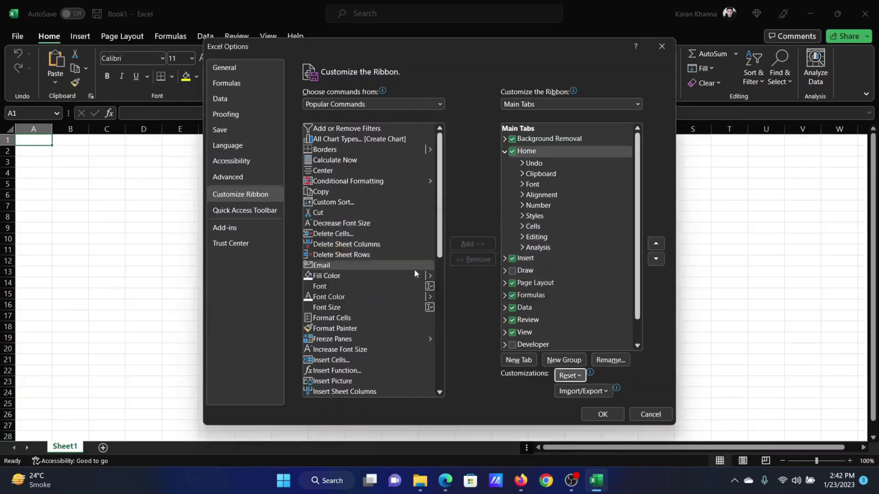
{"action": "left_click", "coordinate": [599, 416]}
- Copy the path %AppData%\Microsoft\Excel from the article's 'Rename the corrupt toolbar file' fix
{"action": "left_click", "coordinate": [445, 482]}
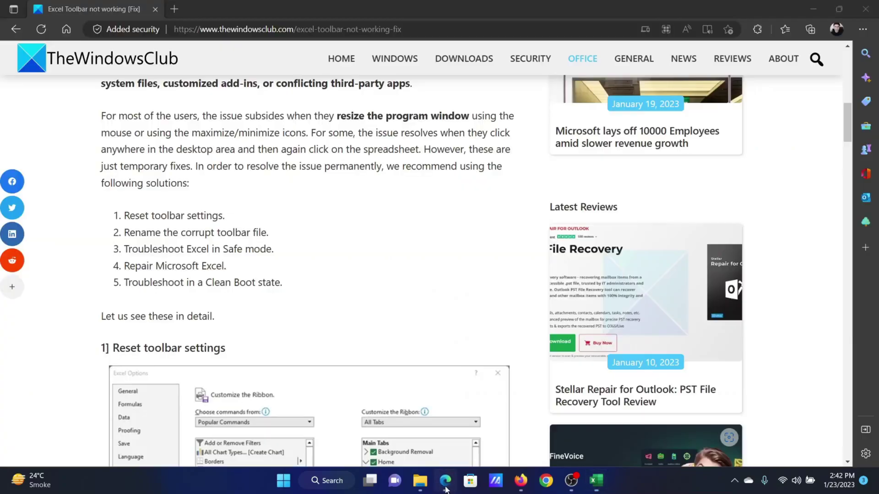
{"action": "scroll", "coordinate": [369, 261], "scroll_direction": "down", "scroll_amount": 3}
{"action": "scroll", "coordinate": [368, 261], "scroll_direction": "down", "scroll_amount": 3}
{"action": "scroll", "coordinate": [364, 235], "scroll_direction": "down", "scroll_amount": 5}
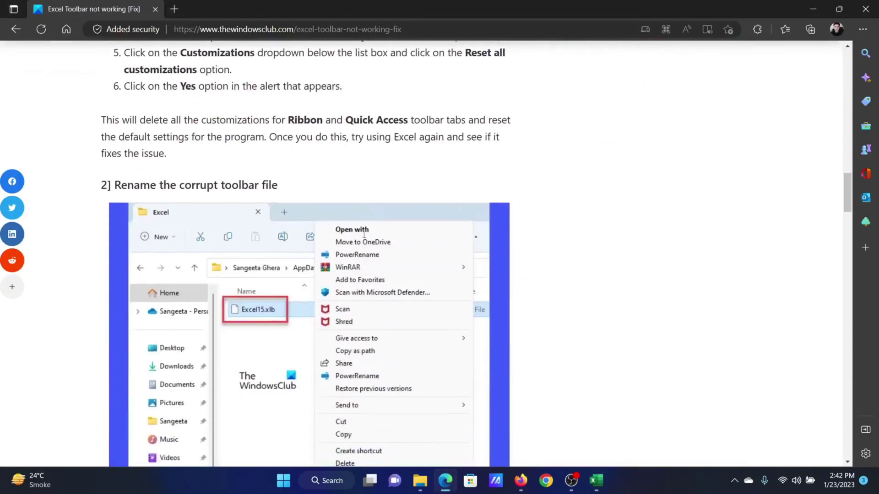
{"action": "scroll", "coordinate": [364, 235], "scroll_direction": "down", "scroll_amount": 2}
{"action": "scroll", "coordinate": [364, 235], "scroll_direction": "down", "scroll_amount": 2}
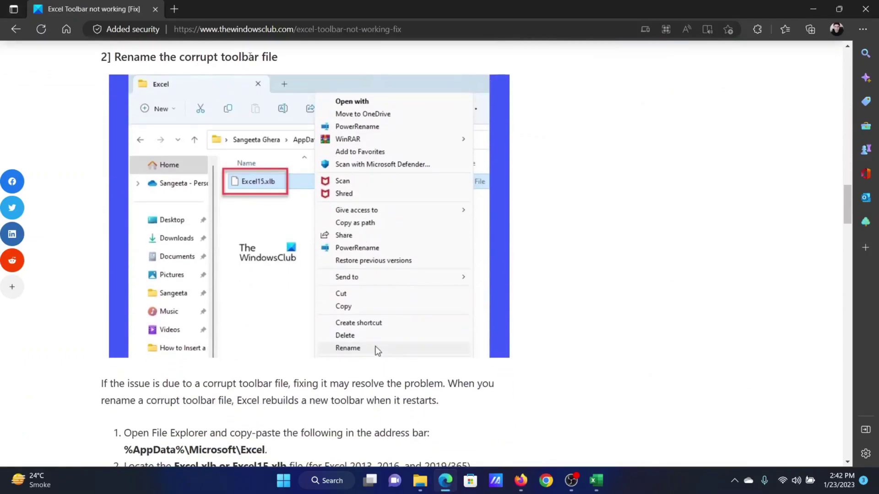
{"action": "scroll", "coordinate": [364, 235], "scroll_direction": "down", "scroll_amount": 2}
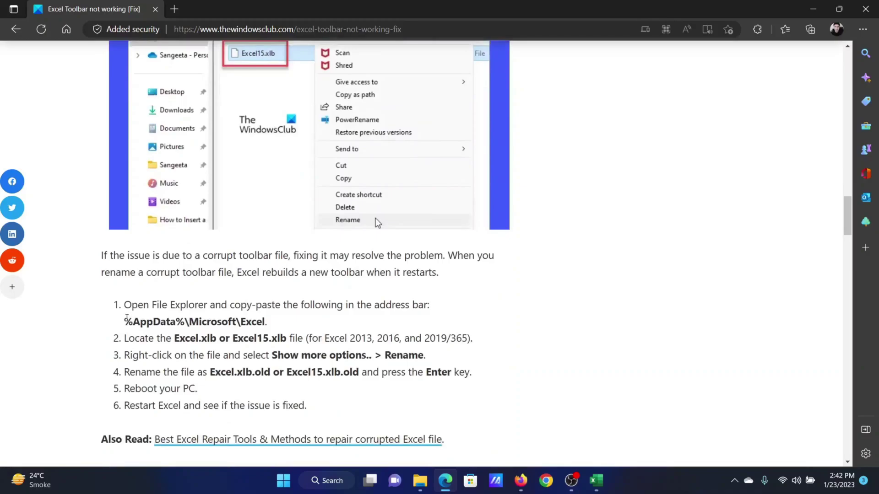
{"action": "left_click_drag", "start_coordinate": [125, 321], "coordinate": [265, 328]}
{"action": "key", "text": "ctrl+c"}
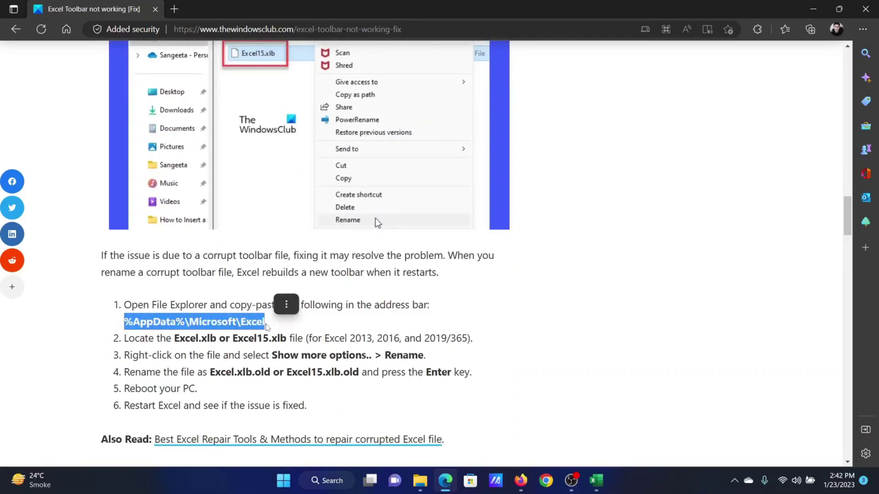
{"action": "right_click", "coordinate": [245, 330]}
{"action": "left_click", "coordinate": [309, 68]}
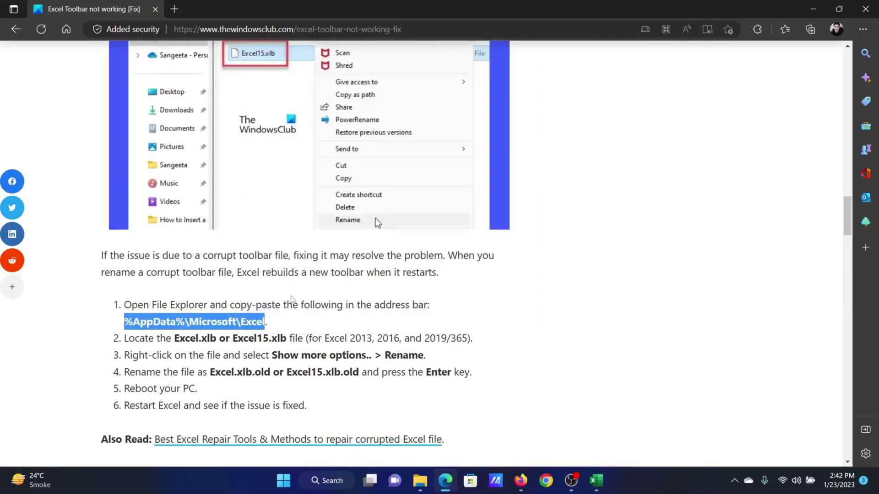
- Open the %AppData%\Microsoft\Excel folder by pasting the path into Run
{"action": "key", "text": "super+r"}
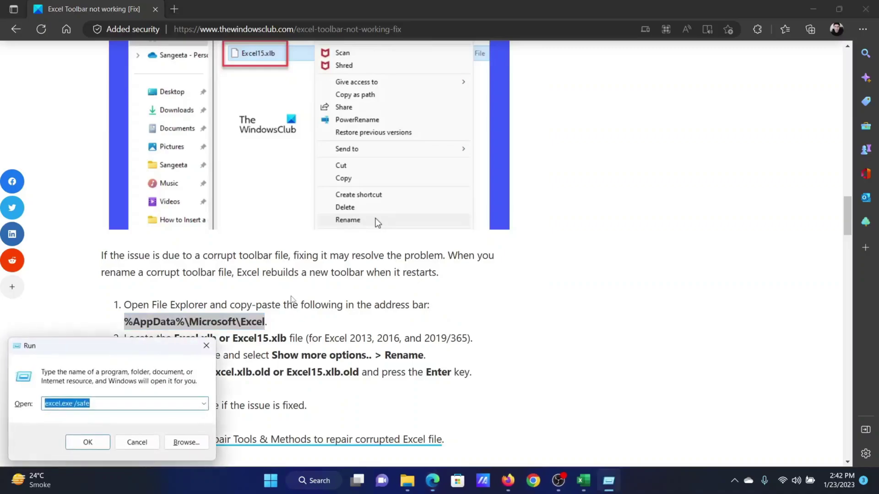
{"action": "key", "text": "ctrl+v"}
{"action": "key", "text": "Return"}
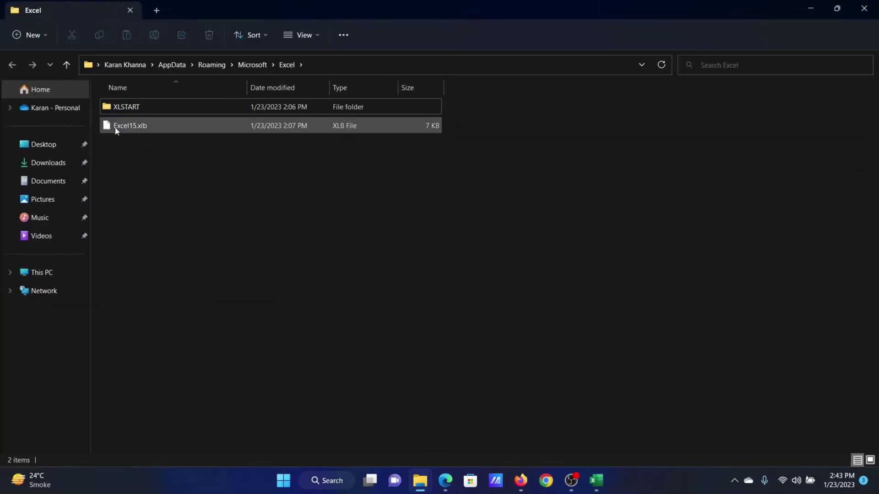
{"action": "mouse_move", "coordinate": [131, 125]}
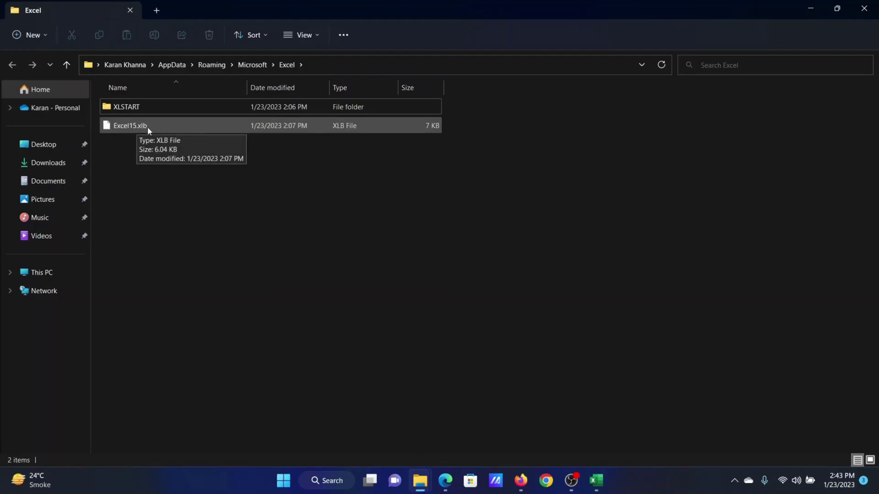
- Rename Excel15.xlb to Excel15old.xlb, then check the article's Safe mode fix and return to Excel
{"action": "left_click", "coordinate": [131, 128]}
{"action": "right_click", "coordinate": [132, 127]}
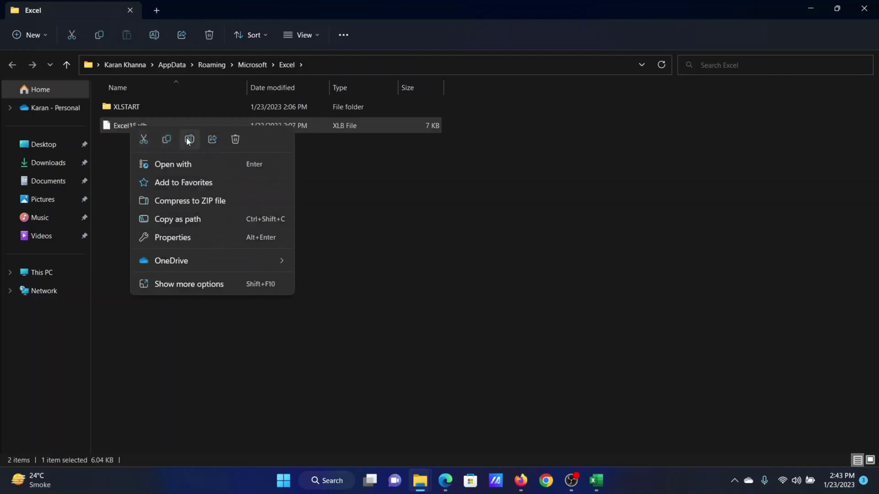
{"action": "left_click", "coordinate": [188, 139]}
{"action": "left_click", "coordinate": [137, 127]}
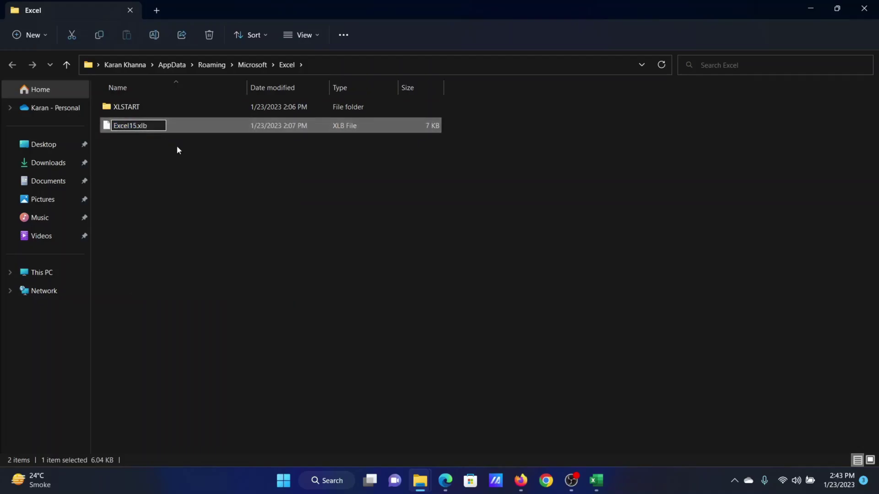
{"action": "type", "text": "o"}
{"action": "type", "text": "ld"}
{"action": "key", "text": "Return"}
{"action": "left_click", "coordinate": [446, 479]}
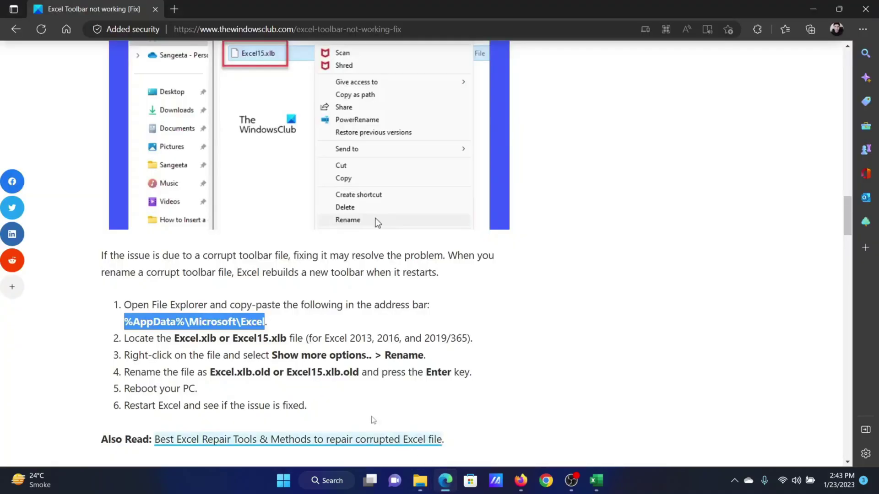
{"action": "scroll", "coordinate": [375, 217], "scroll_direction": "down", "scroll_amount": 4}
{"action": "scroll", "coordinate": [228, 364], "scroll_direction": "down", "scroll_amount": 1}
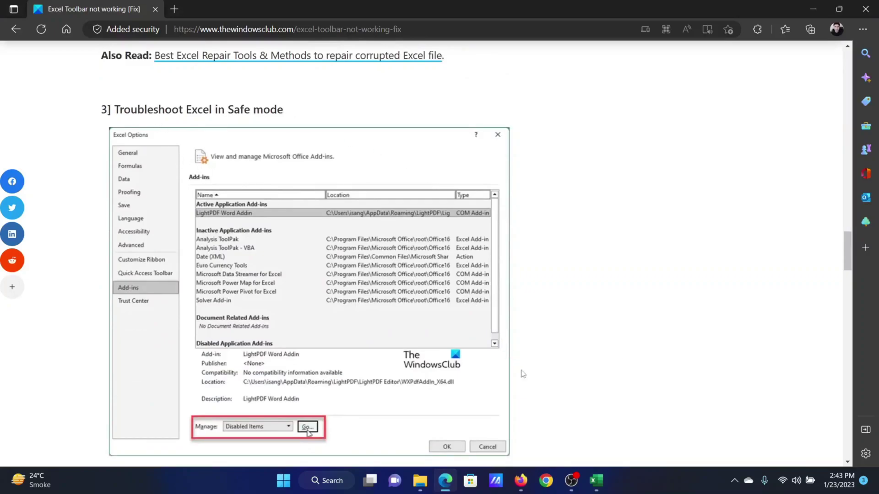
{"action": "left_click", "coordinate": [596, 482]}
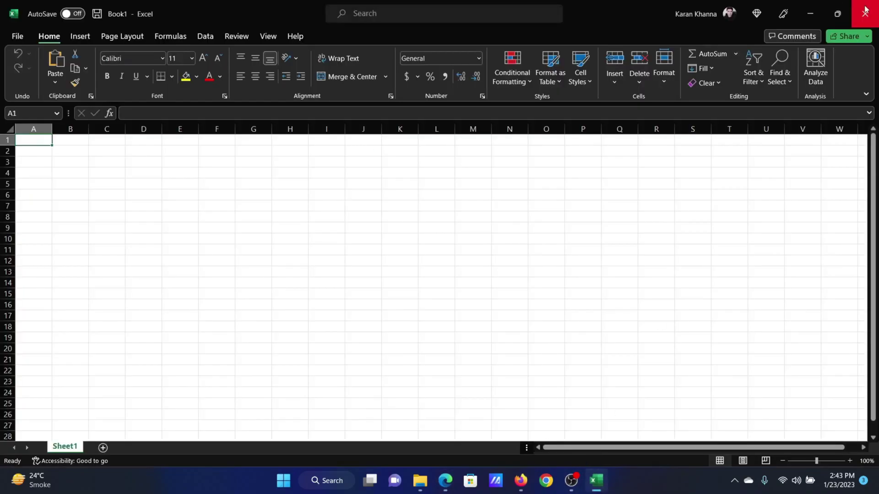
- Close the blank workbook and relaunch Excel with excel.exe /safe from Run
{"action": "left_click", "coordinate": [864, 13]}
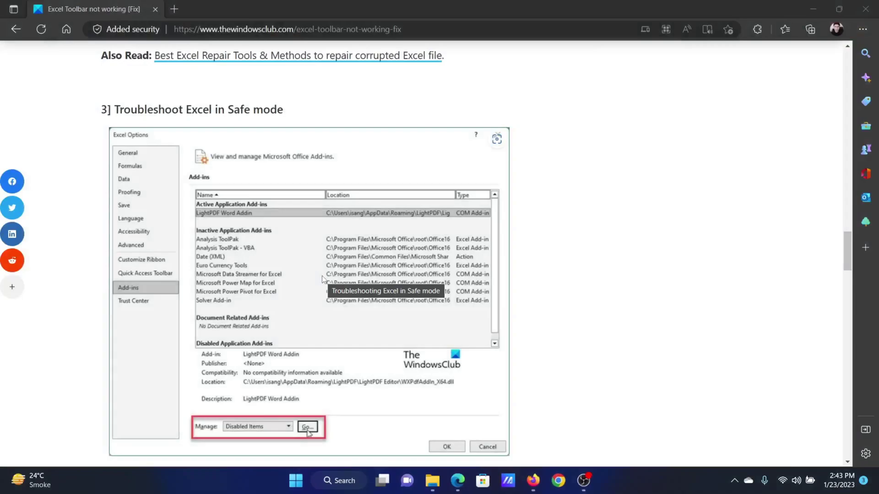
{"action": "key", "text": "super+r"}
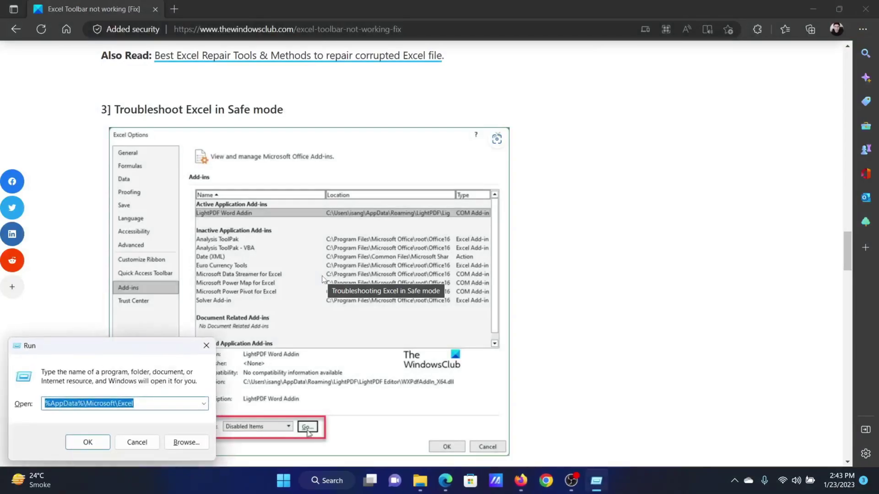
{"action": "type", "text": "exc"}
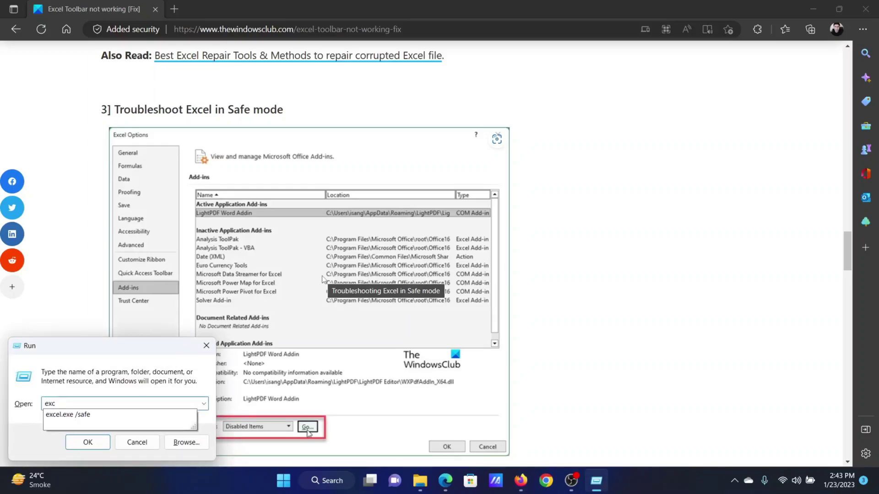
{"action": "key", "text": "Down"}
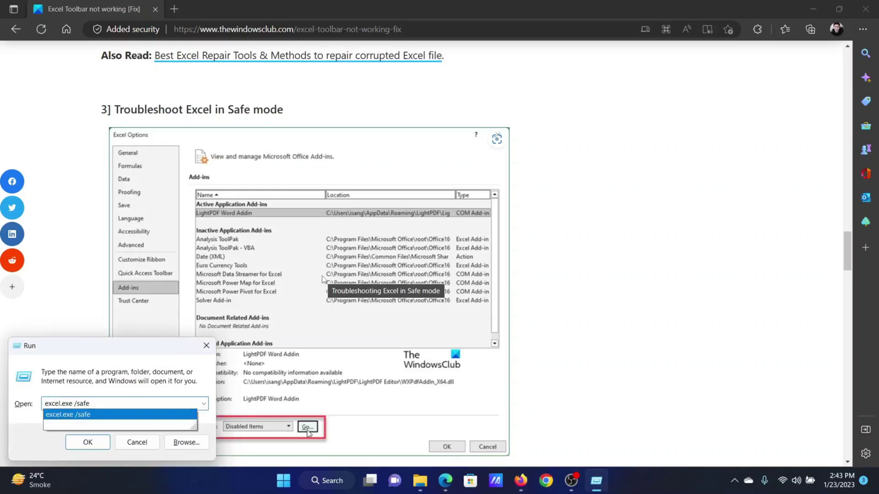
{"action": "key", "text": "Return"}
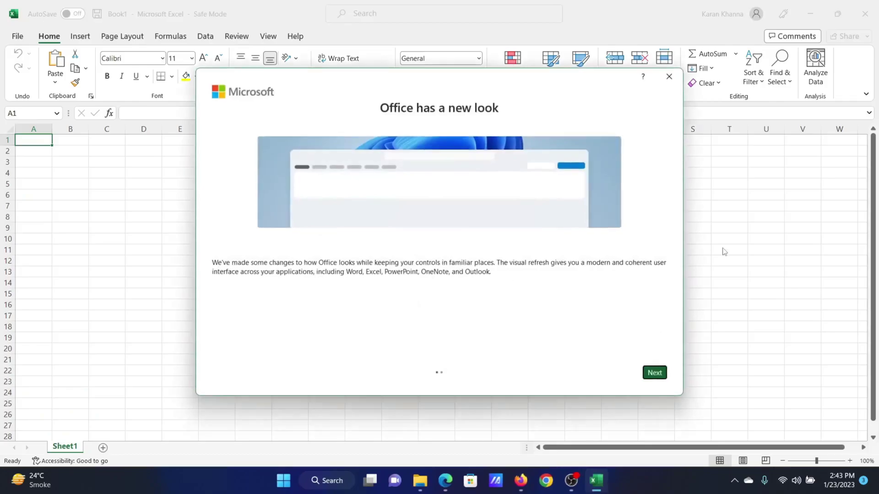
- Dismiss the new-look notice and open the COM Add-ins manager from Excel Options > Add-ins
{"action": "left_click", "coordinate": [669, 77]}
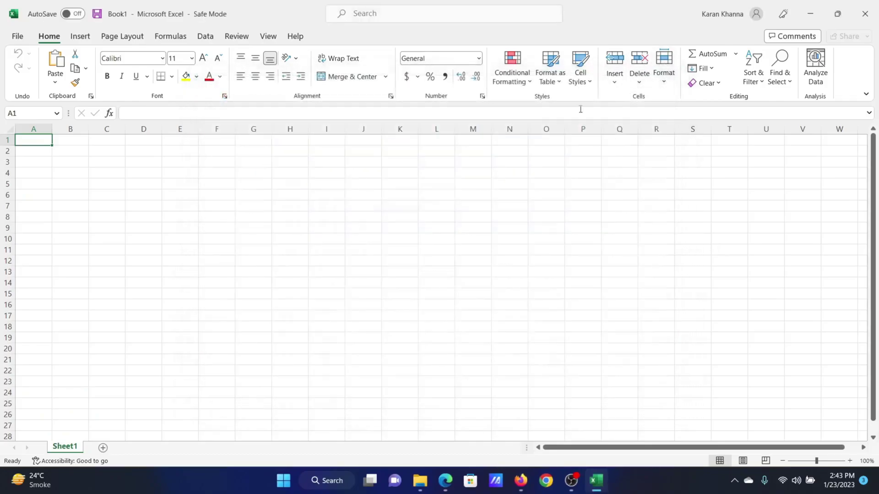
{"action": "left_click", "coordinate": [18, 37]}
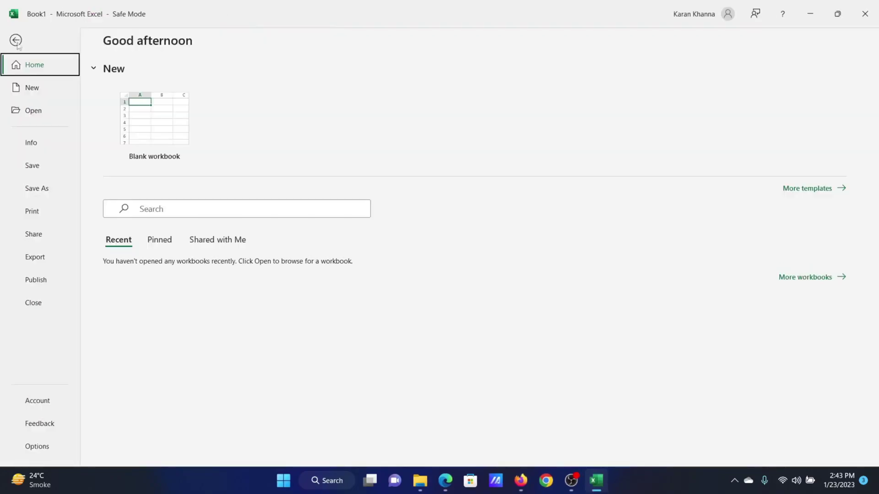
{"action": "left_click", "coordinate": [37, 447]}
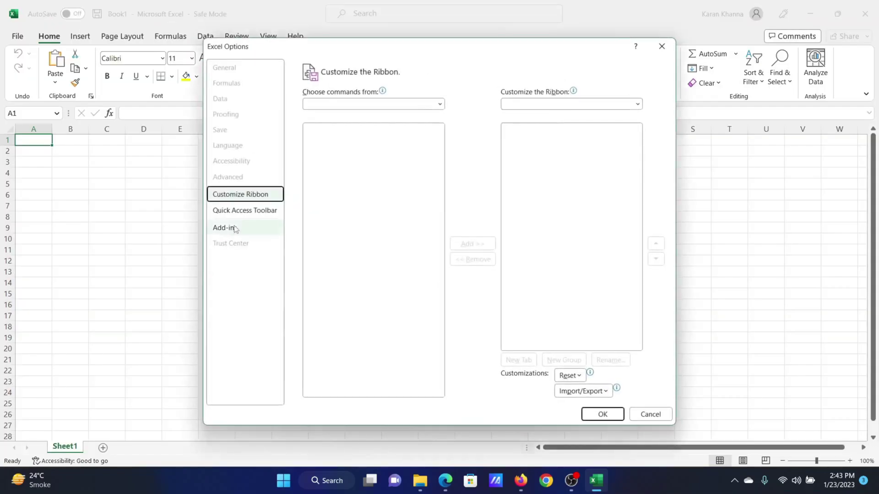
{"action": "left_click", "coordinate": [233, 229]}
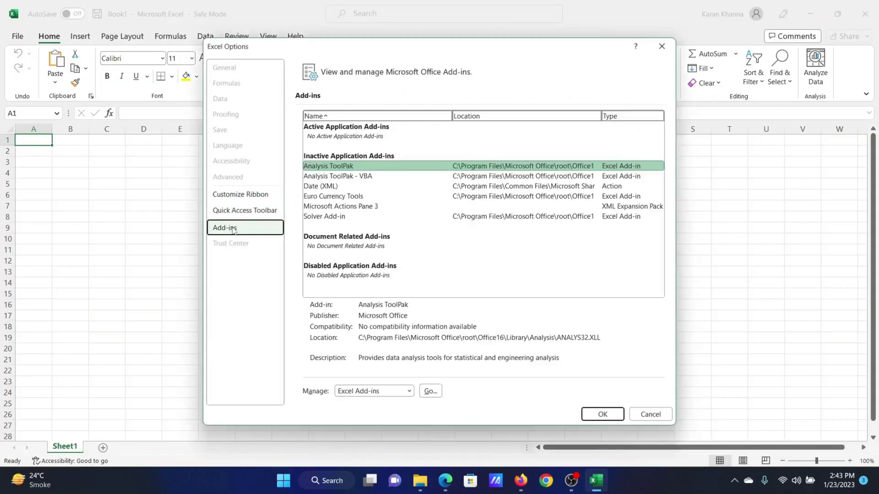
{"action": "left_click", "coordinate": [361, 391]}
{"action": "left_click", "coordinate": [371, 415]}
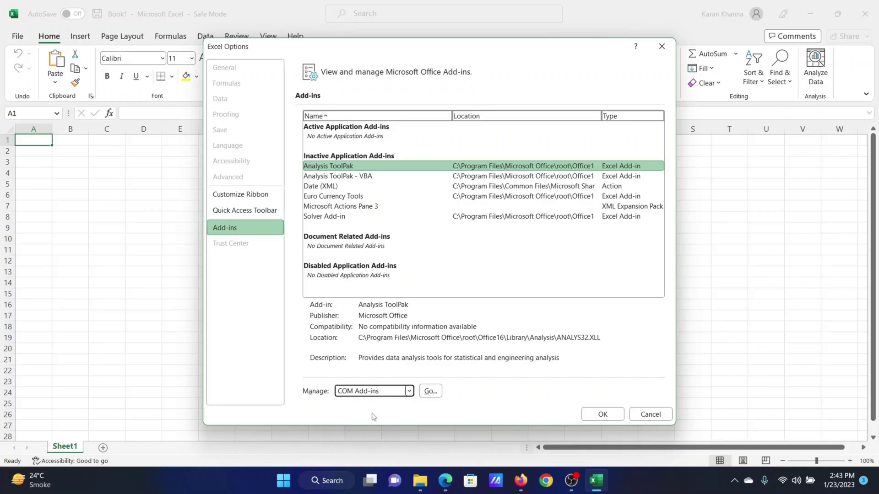
{"action": "left_click", "coordinate": [428, 391]}
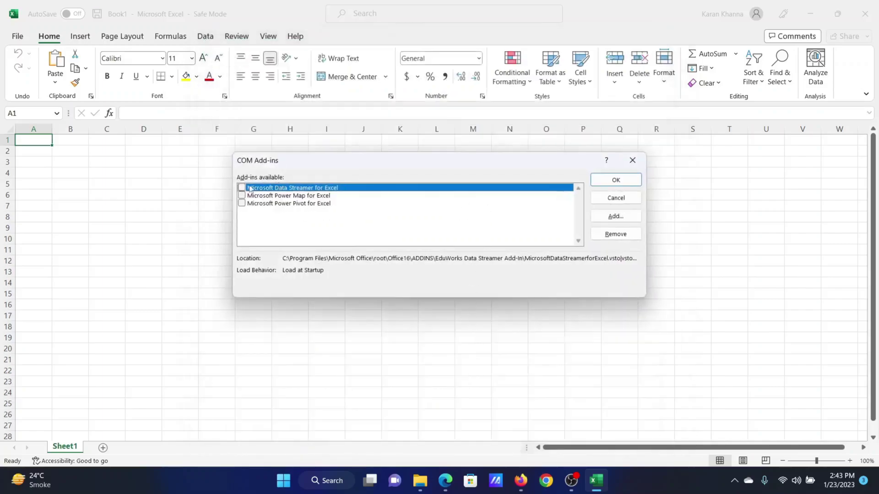
- Check Microsoft Data Streamer for Excel and attempt removal, acknowledging the administrator-only warning
{"action": "left_click", "coordinate": [242, 188]}
{"action": "left_click", "coordinate": [615, 234]}
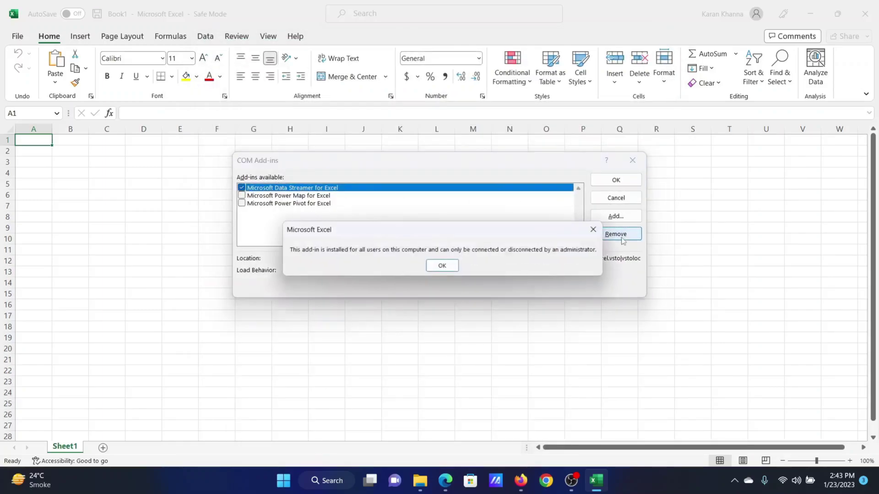
{"action": "left_click", "coordinate": [448, 270]}
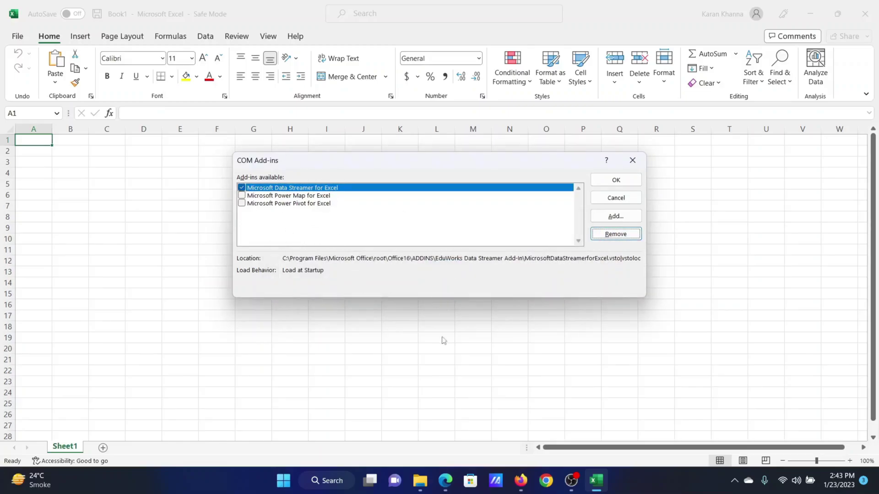
{"action": "left_click", "coordinate": [445, 480]}
{"action": "scroll", "coordinate": [275, 270], "scroll_direction": "down", "scroll_amount": 3}
{"action": "scroll", "coordinate": [275, 270], "scroll_direction": "down", "scroll_amount": 4}
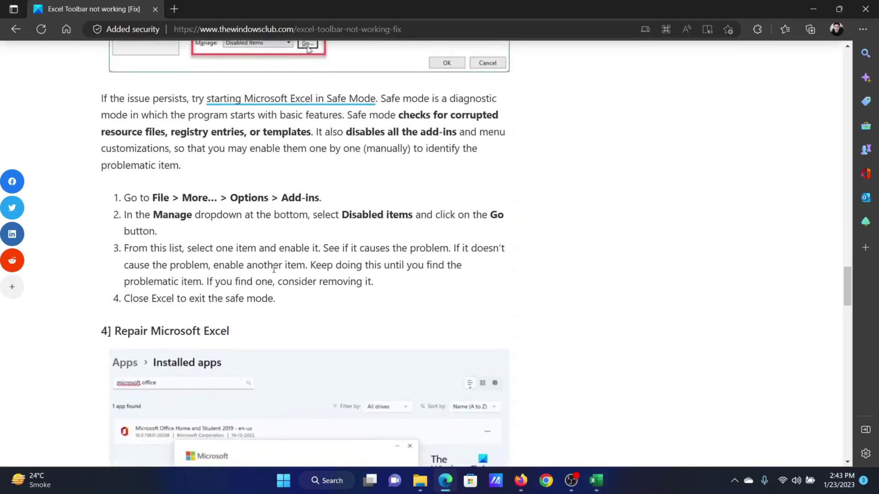
{"action": "scroll", "coordinate": [275, 269], "scroll_direction": "down", "scroll_amount": 3}
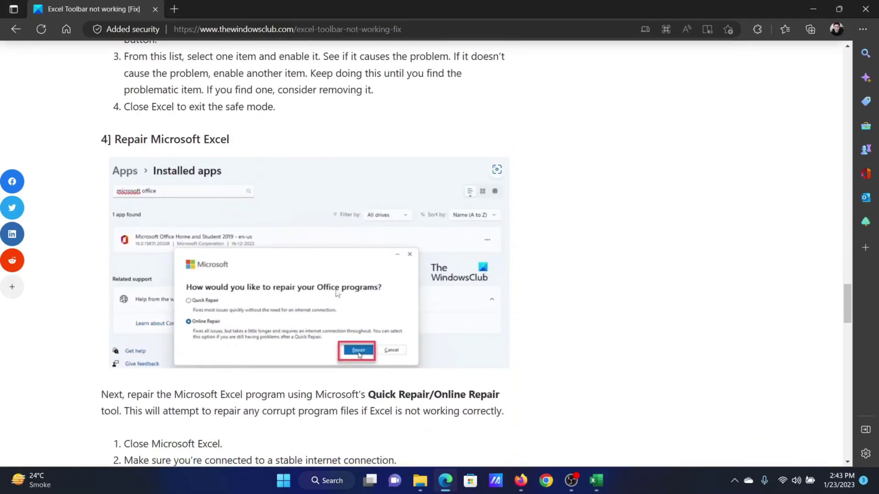
{"action": "scroll", "coordinate": [351, 368], "scroll_direction": "down", "scroll_amount": 2}
{"action": "scroll", "coordinate": [351, 369], "scroll_direction": "down", "scroll_amount": 2}
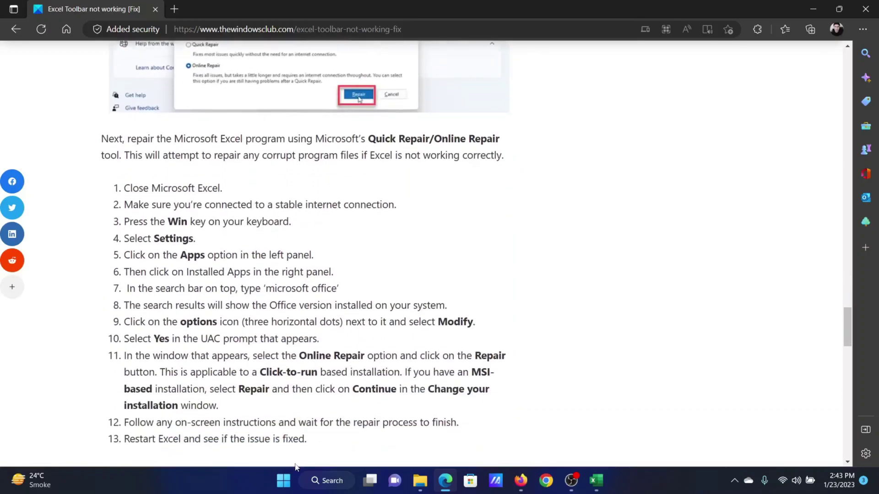
- Scroll to the Repair Microsoft Excel steps and open the Start button's quick-link menu
{"action": "right_click", "coordinate": [290, 478]}
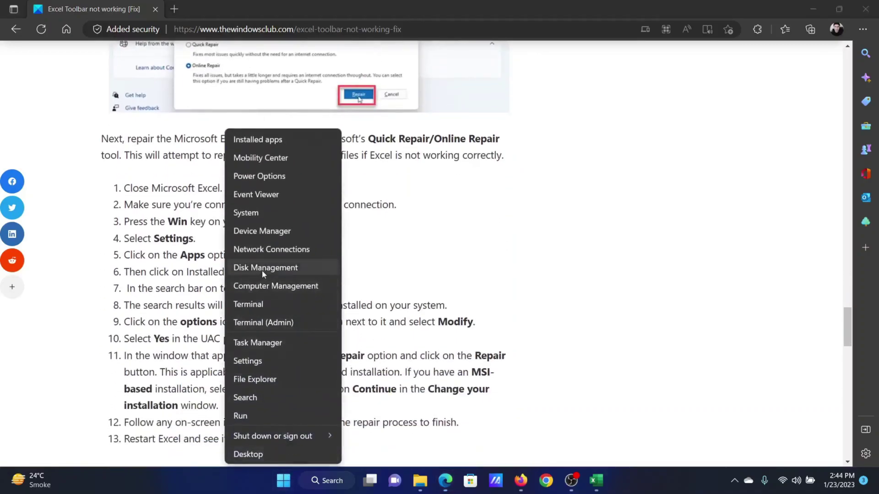
- Go to Settings > Apps > Installed apps and choose Modify for Microsoft 365
{"action": "left_click", "coordinate": [273, 360]}
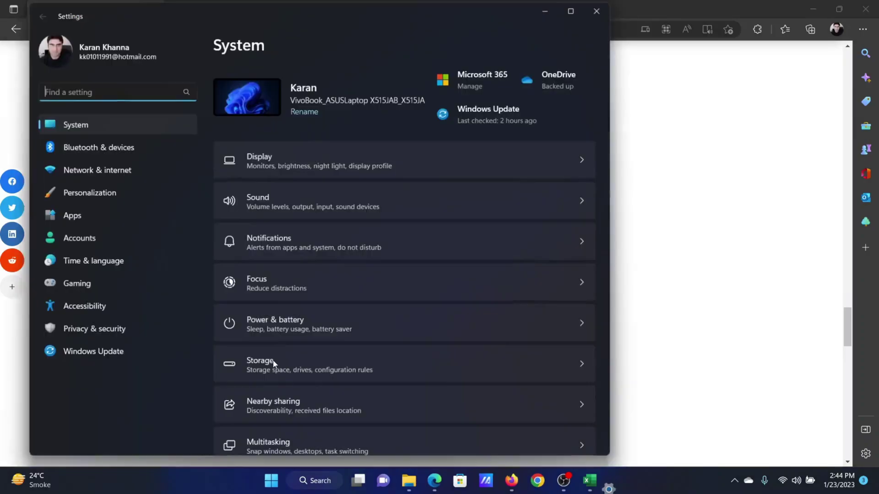
{"action": "left_click", "coordinate": [70, 215]}
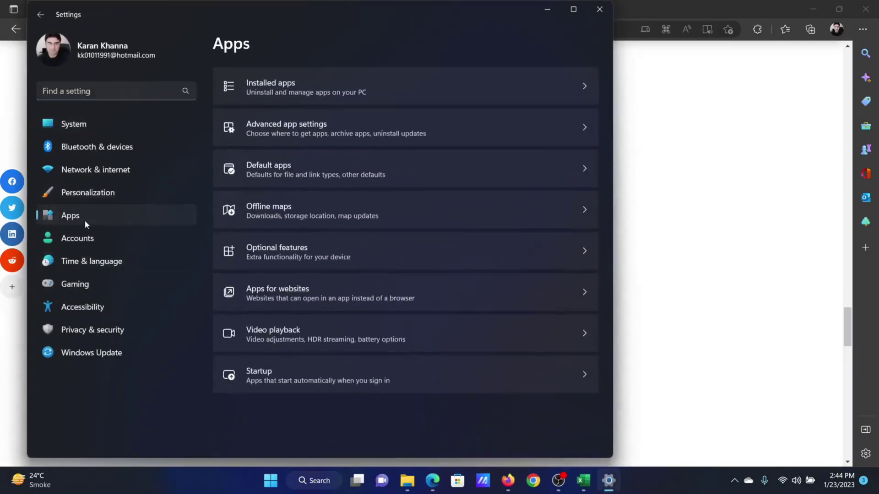
{"action": "left_click", "coordinate": [338, 86]}
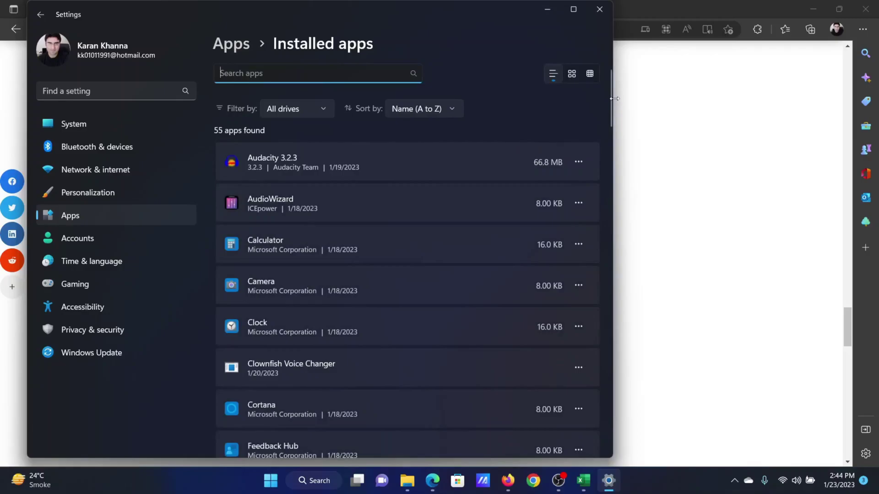
{"action": "left_click_drag", "start_coordinate": [610, 102], "coordinate": [610, 230]}
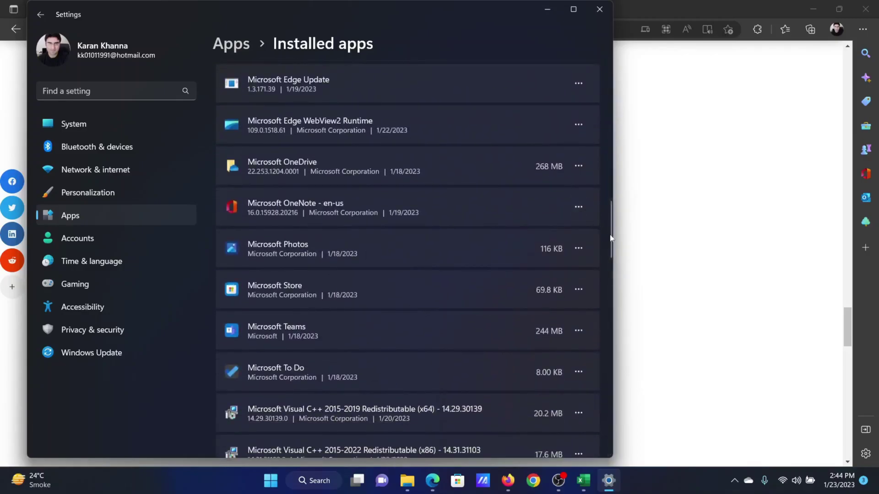
{"action": "left_click_drag", "start_coordinate": [610, 234], "coordinate": [615, 203]}
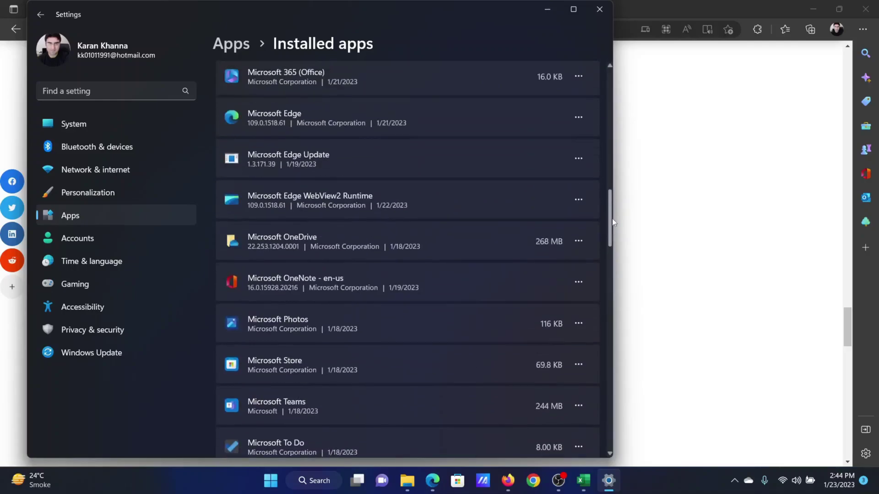
{"action": "left_click", "coordinate": [583, 160]}
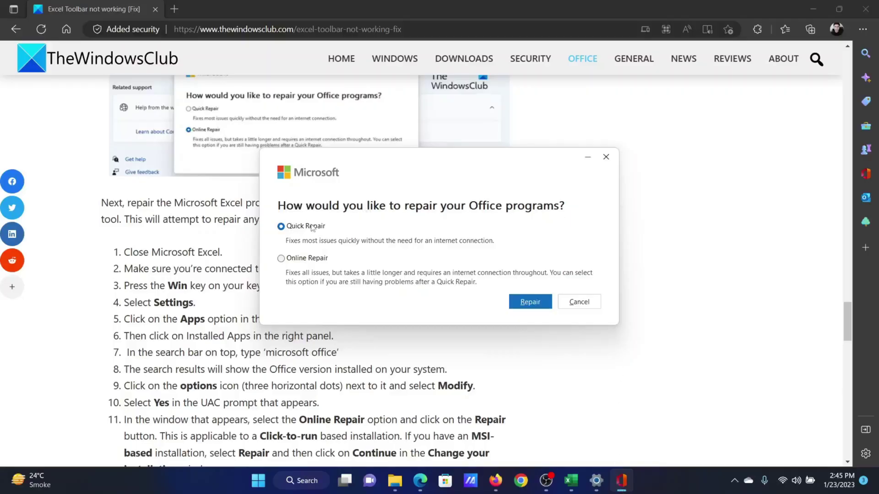
- Choose Online Repair and confirm Repair in both dialogs
{"action": "left_click", "coordinate": [281, 258]}
{"action": "left_click", "coordinate": [530, 302]}
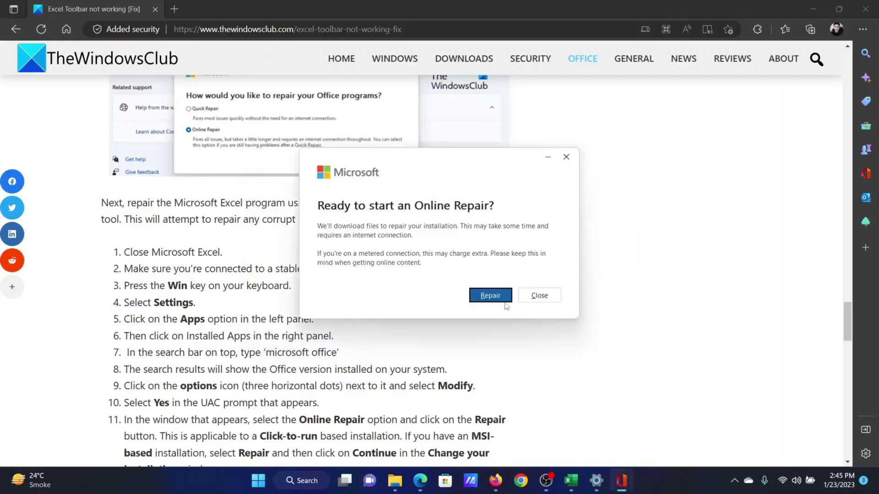
{"action": "left_click", "coordinate": [488, 297]}
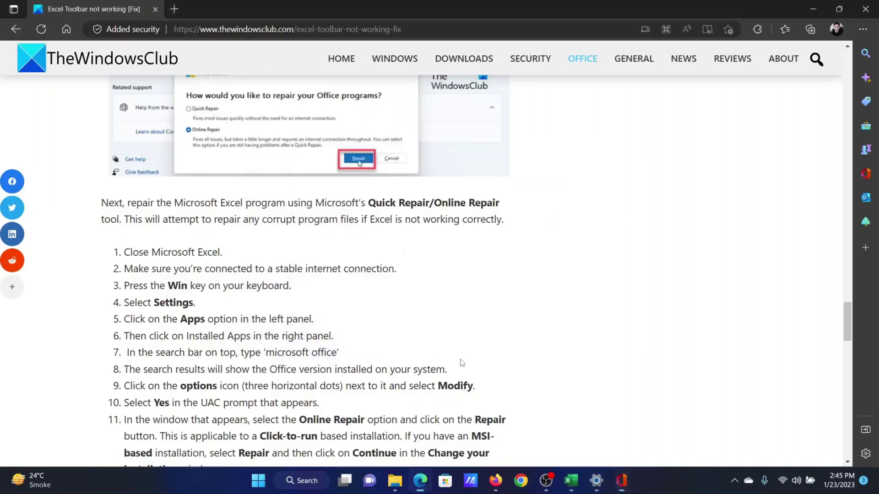
{"action": "scroll", "coordinate": [460, 355], "scroll_direction": "down", "scroll_amount": 1}
{"action": "scroll", "coordinate": [460, 354], "scroll_direction": "down", "scroll_amount": 4}
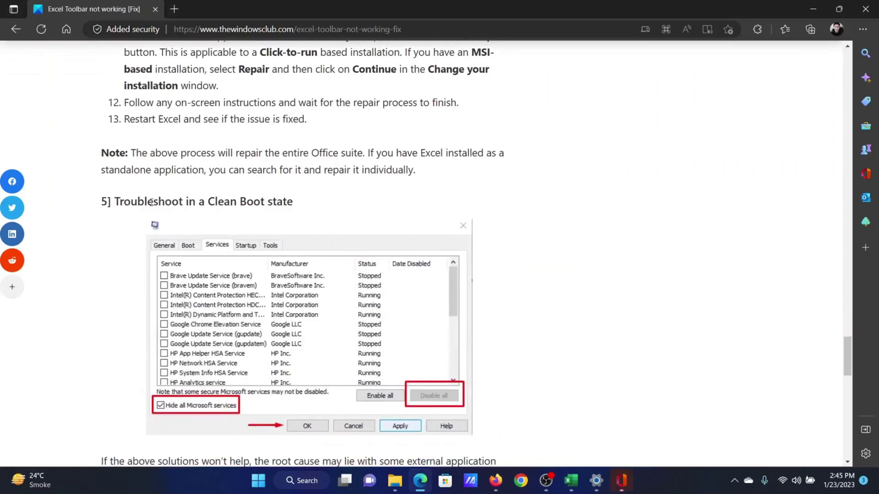
- Scroll to the '5] Troubleshoot in a Clean Boot state' heading and open Run with Win+R
{"action": "left_click_drag", "start_coordinate": [129, 203], "coordinate": [280, 204]}
{"action": "left_click", "coordinate": [408, 200]}
{"action": "key", "text": "super+r"}
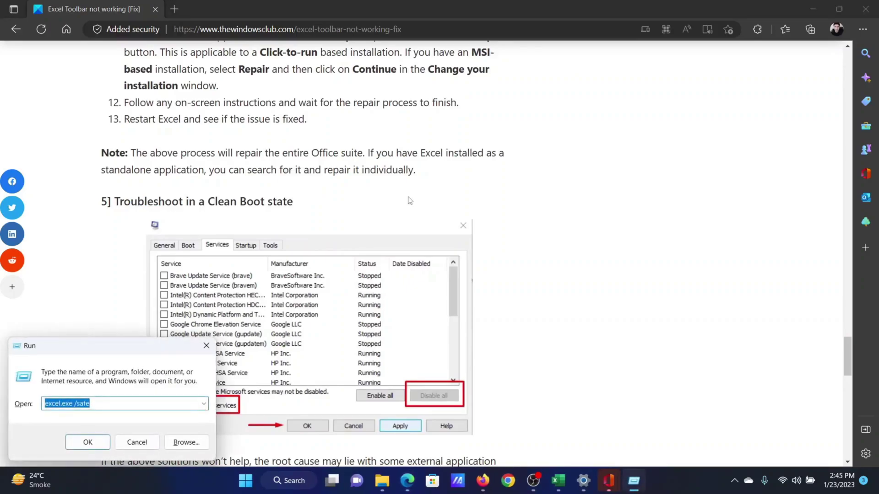
{"action": "type", "text": "ms"}
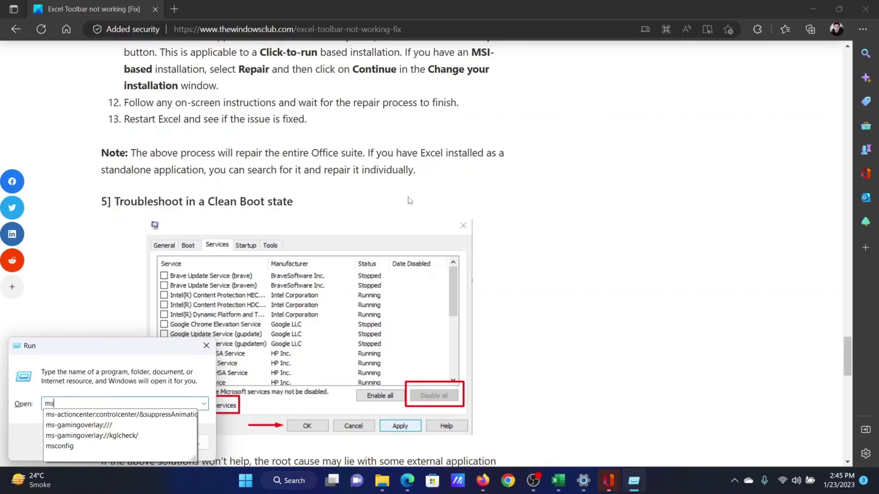
{"action": "type", "text": "conf"}
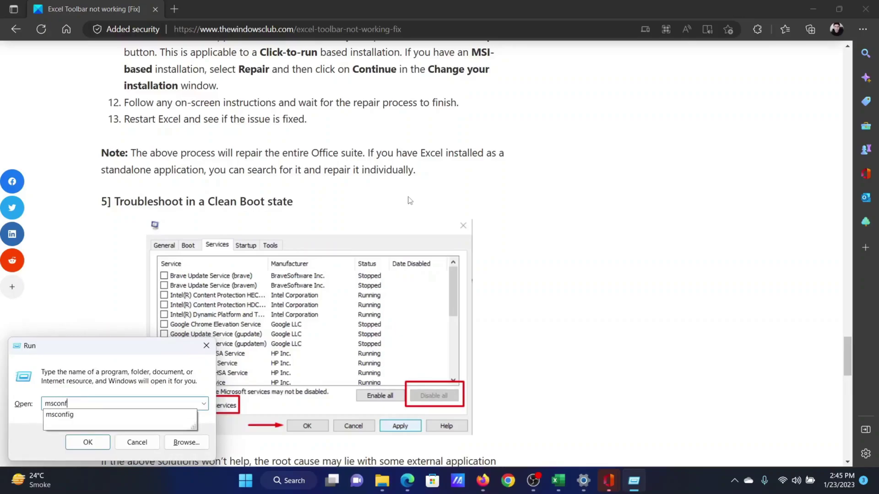
{"action": "type", "text": "g"}
- Launch System Configuration (msconfig) from the Run box
{"action": "key", "text": "Return"}
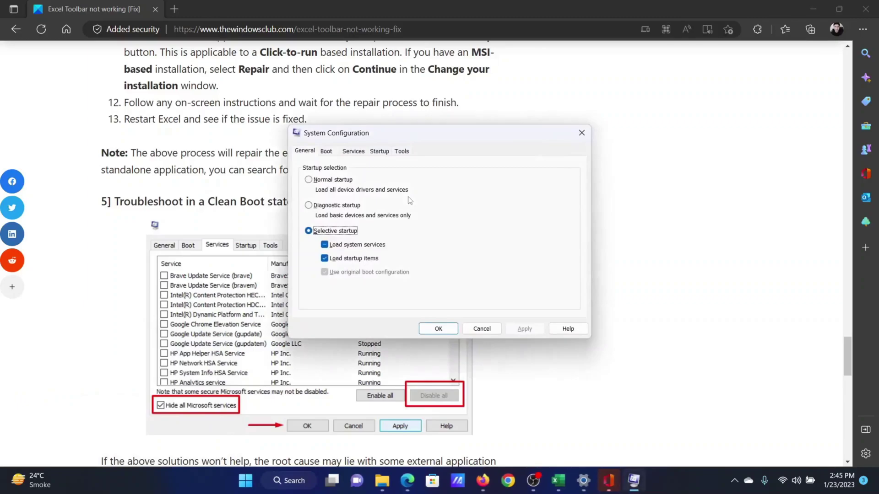
- Hide all Microsoft services and disable every remaining non-Microsoft service
{"action": "left_click", "coordinate": [355, 152]}
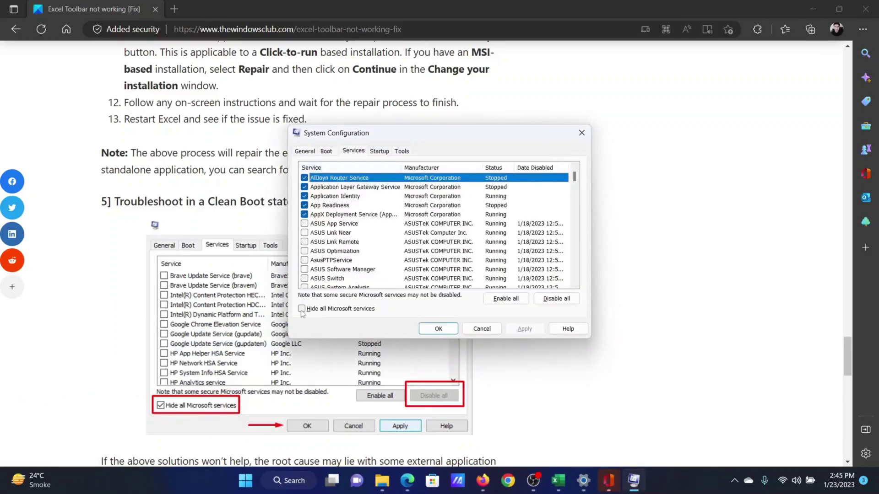
{"action": "left_click", "coordinate": [301, 310]}
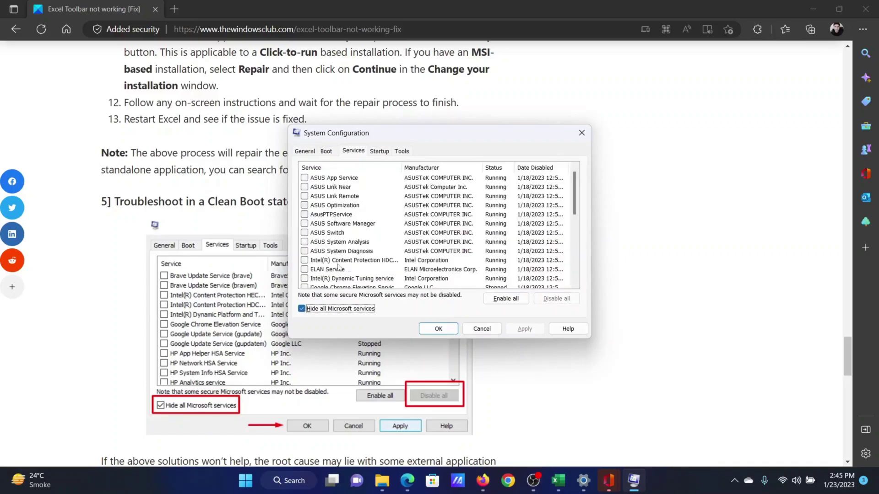
{"action": "left_click", "coordinate": [304, 204]}
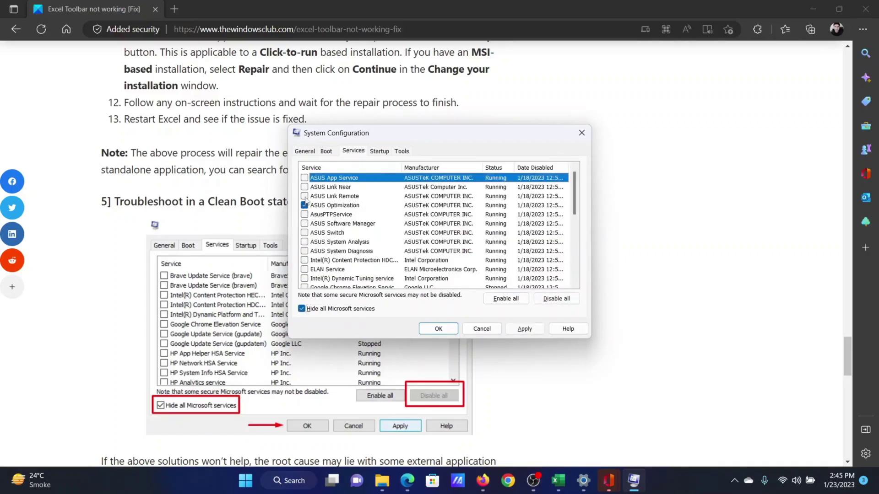
{"action": "left_click", "coordinate": [553, 300]}
- Apply the service changes, close System Configuration, and decline the restart
{"action": "left_click", "coordinate": [525, 329]}
{"action": "left_click", "coordinate": [450, 330]}
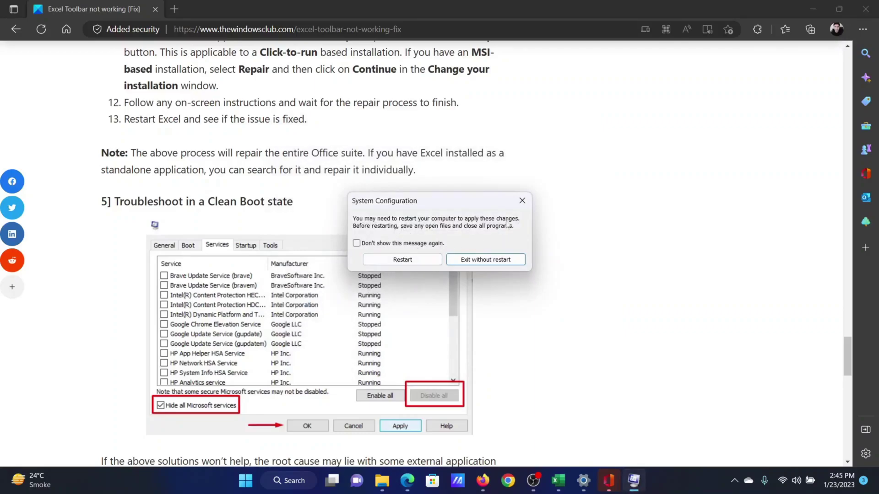
{"action": "left_click", "coordinate": [523, 201]}
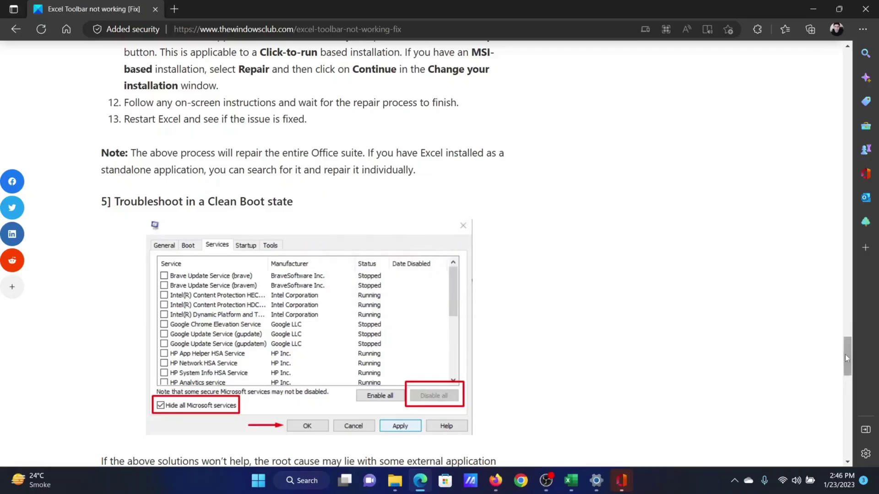
{"action": "left_click_drag", "start_coordinate": [845, 354], "coordinate": [856, 63]}
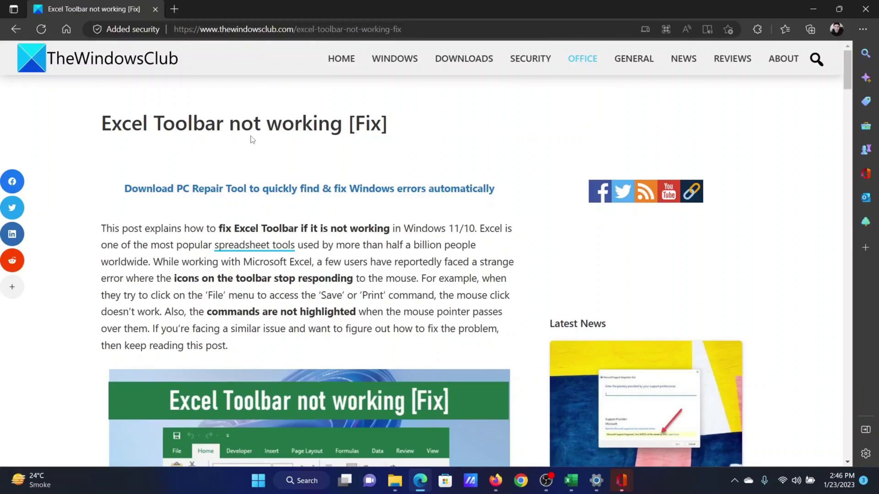
- Highlight the Excel Toolbar fix article's title, then clear the highlight
{"action": "left_click_drag", "start_coordinate": [103, 122], "coordinate": [342, 130]}
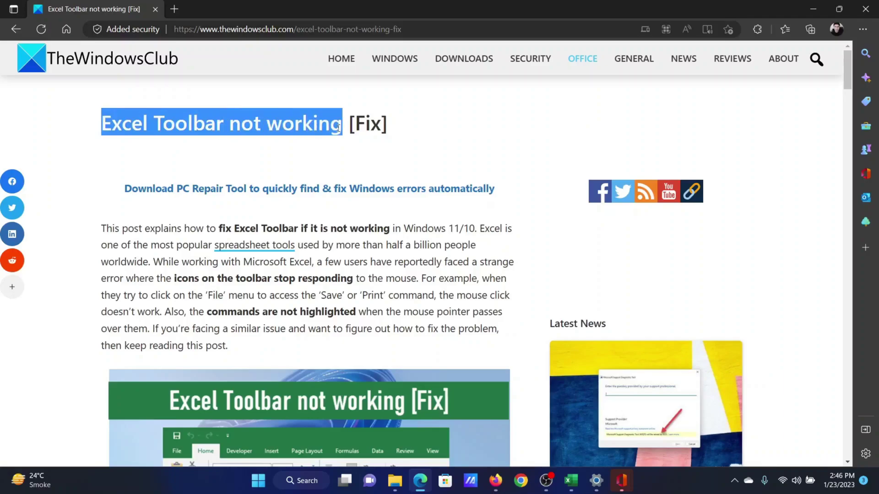
{"action": "left_click", "coordinate": [315, 129]}
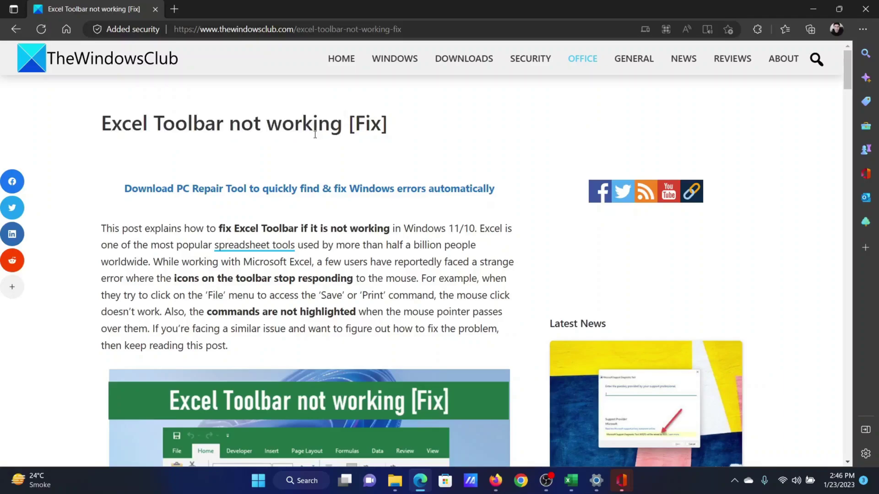